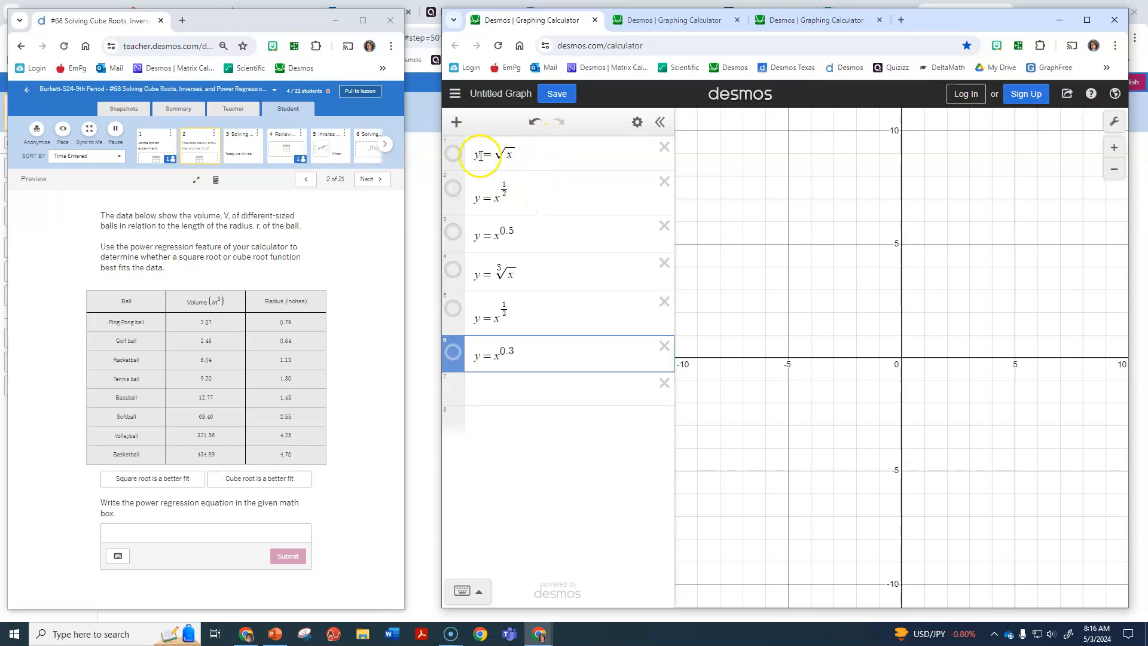
Show the graphs of y = √x, y = x^(1/2) and y = x^0.5 together to compare their curves.
click(454, 156)
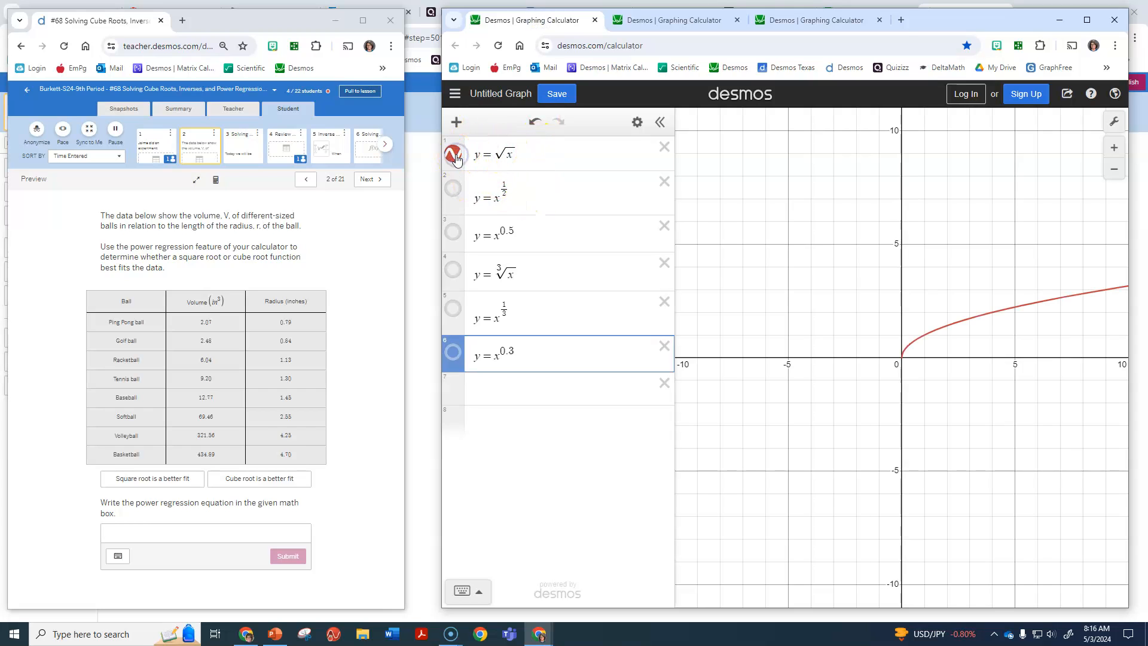
drag(866, 366, 744, 381)
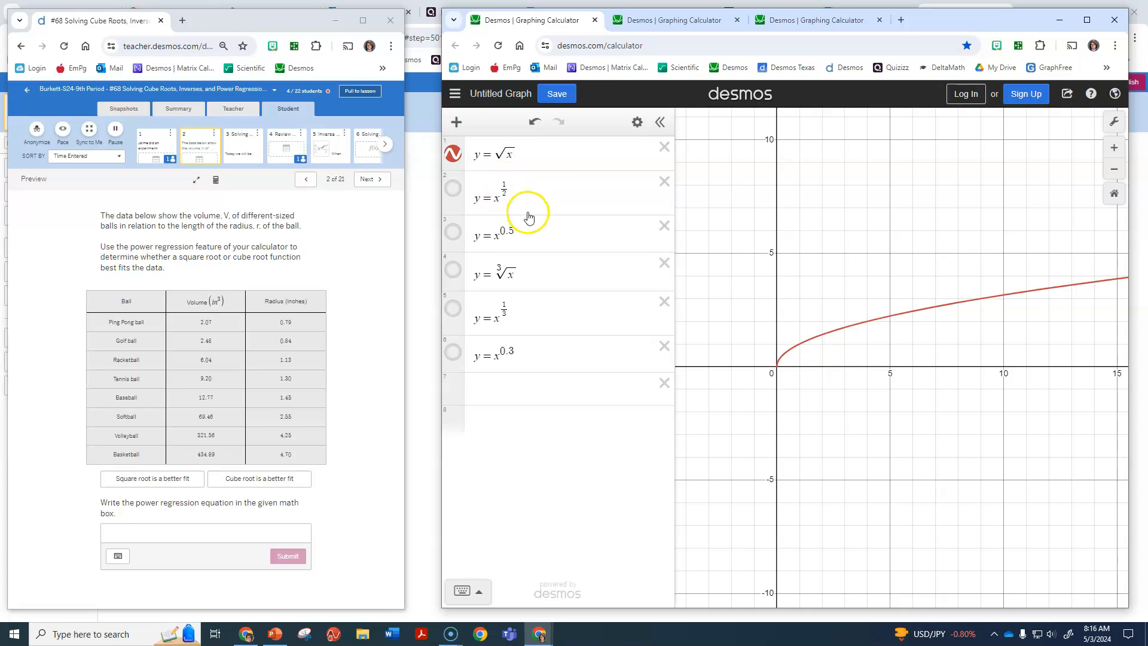
click(453, 190)
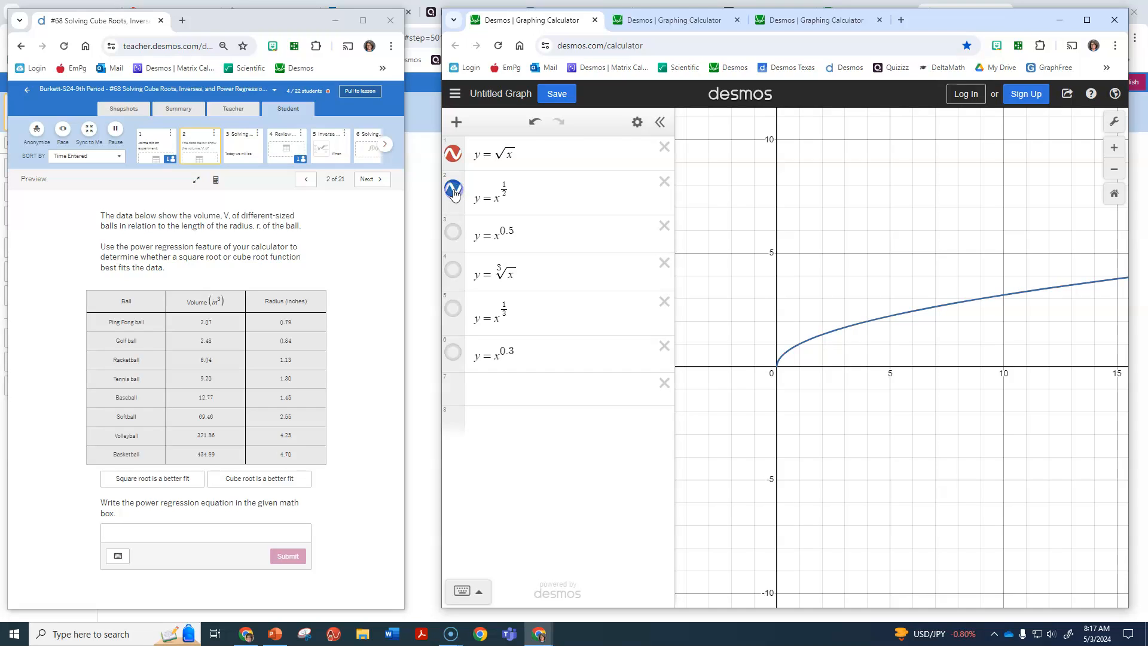
click(453, 189)
click(453, 233)
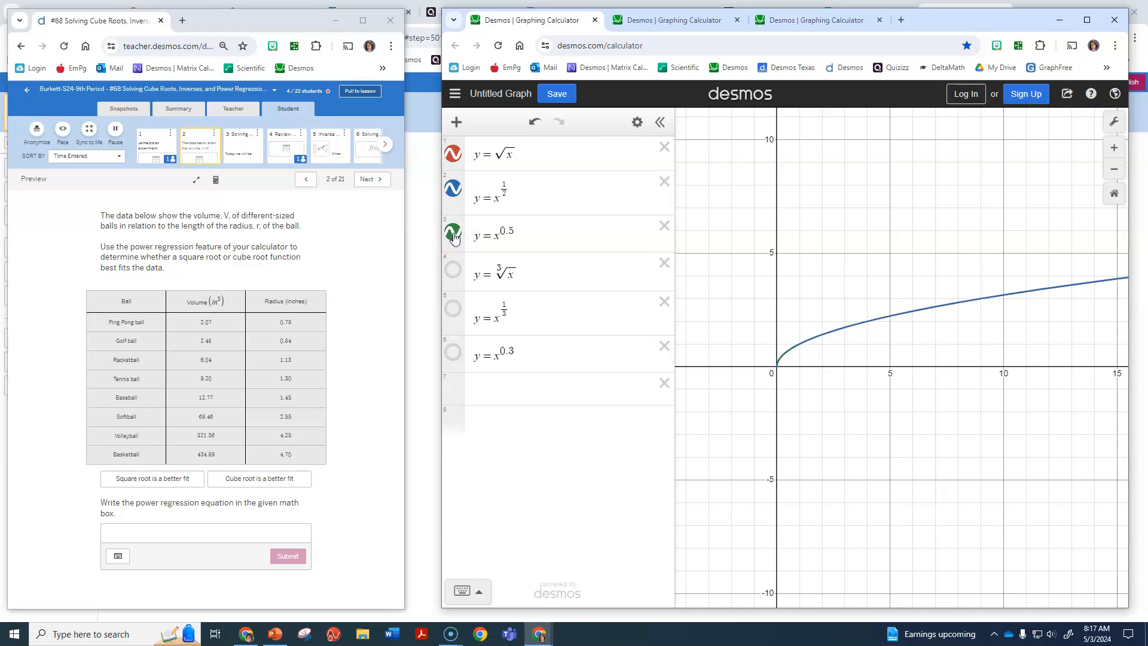
click(454, 233)
click(453, 188)
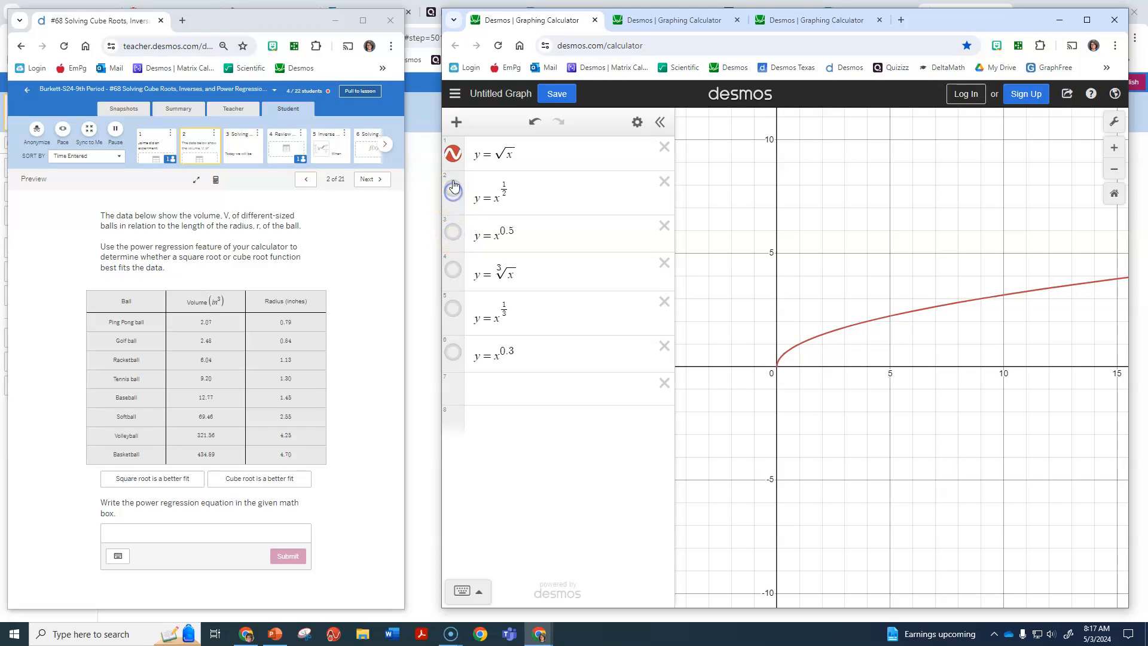
click(454, 231)
click(452, 188)
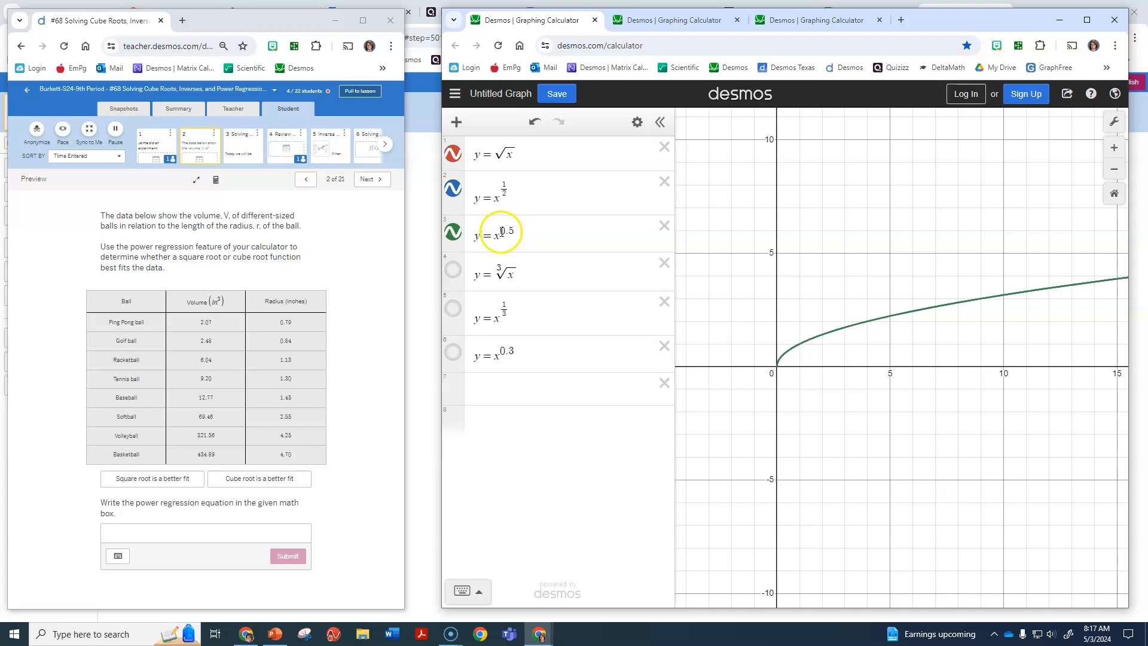
double_click(500, 230)
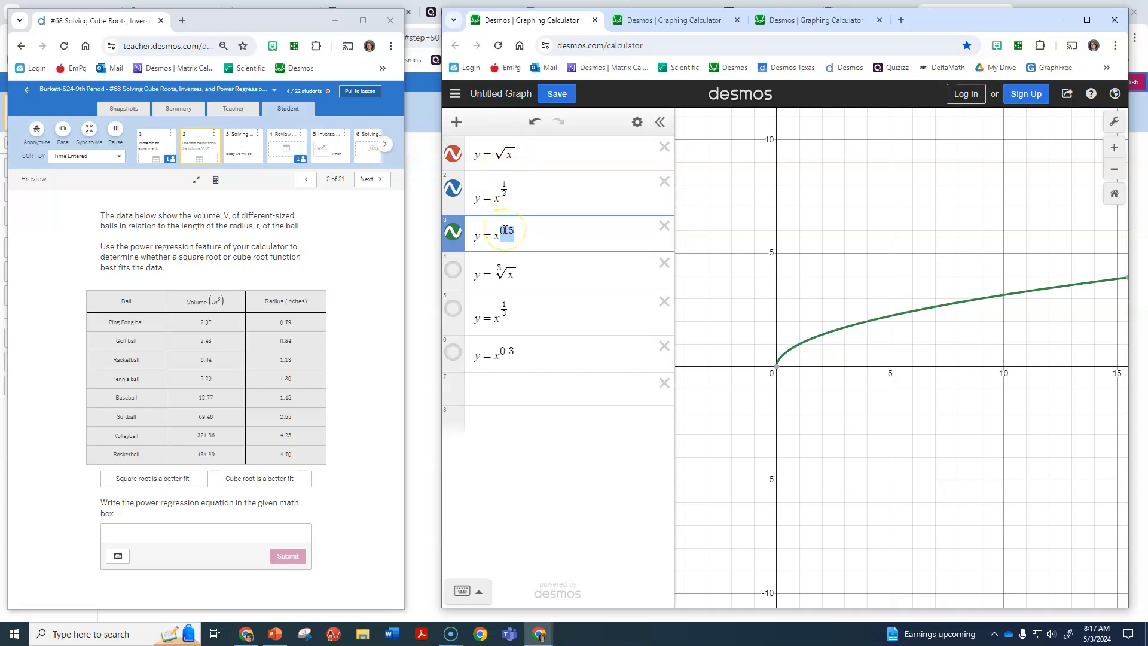
Hide the three square root graphs and show only the graph of y = ∛x.
click(452, 233)
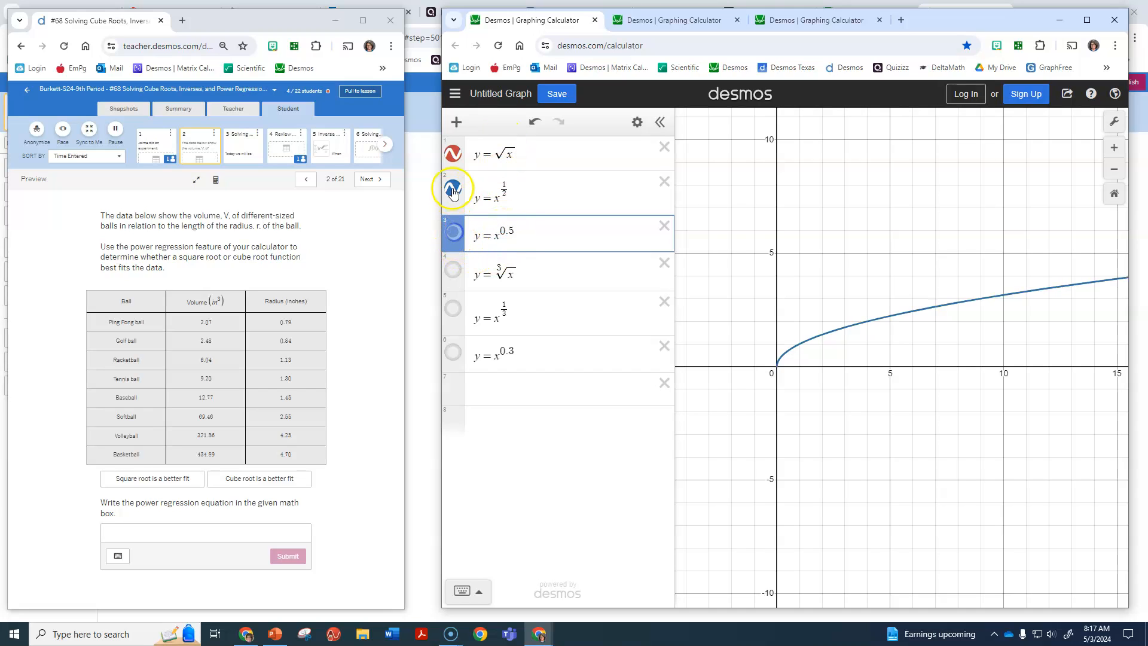
click(452, 154)
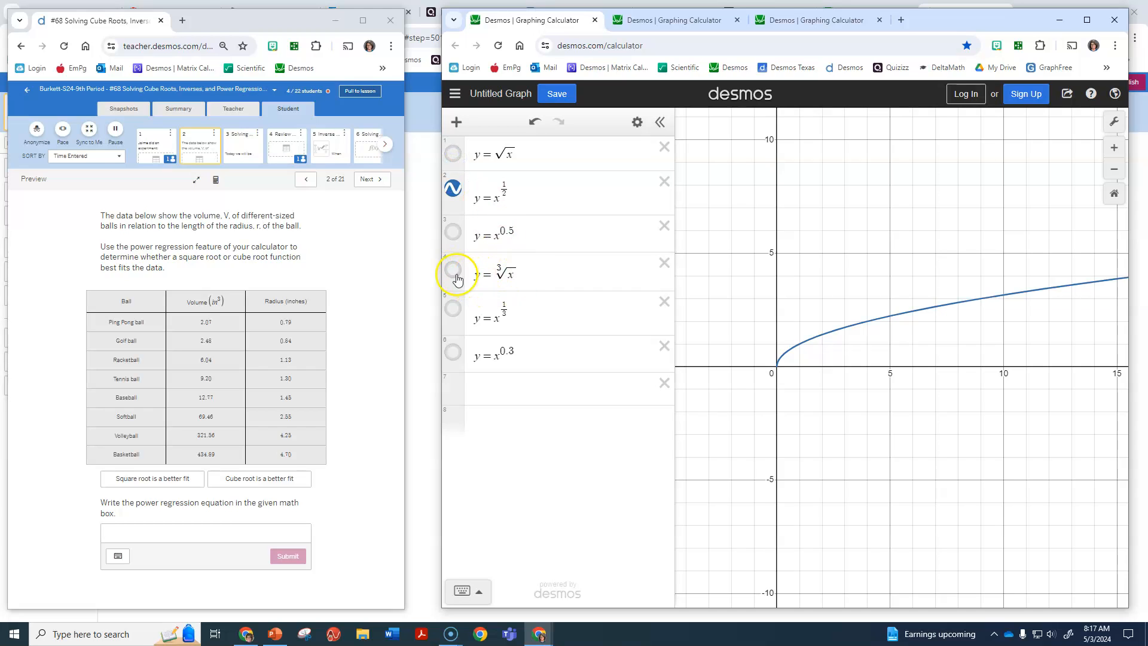
click(454, 189)
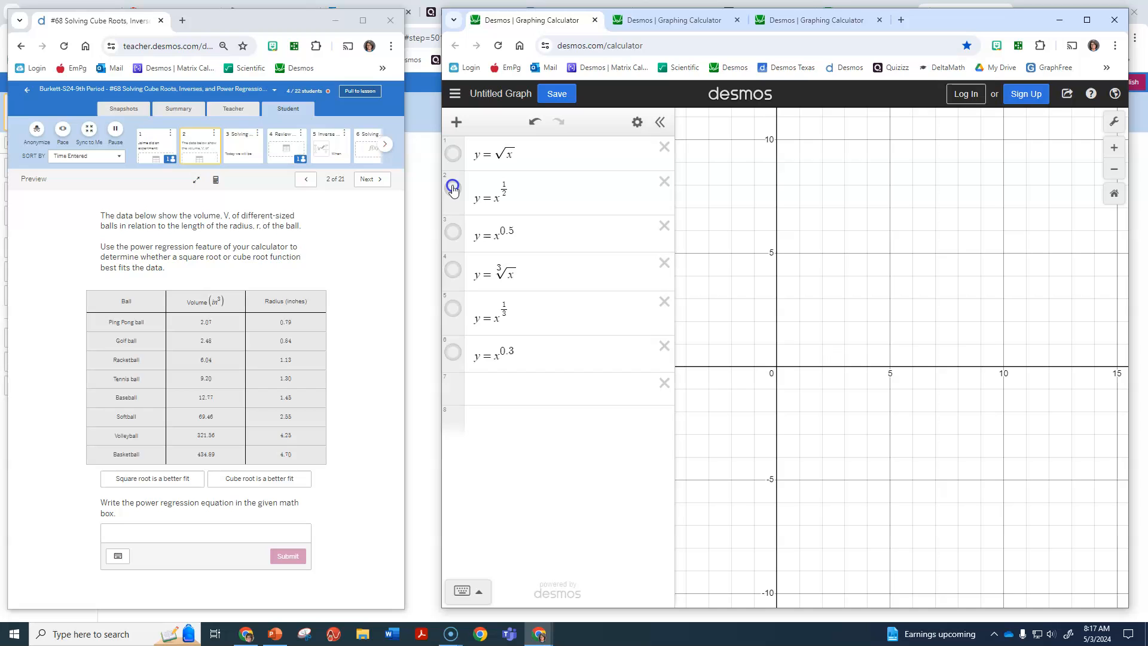
click(453, 272)
drag(732, 329, 840, 305)
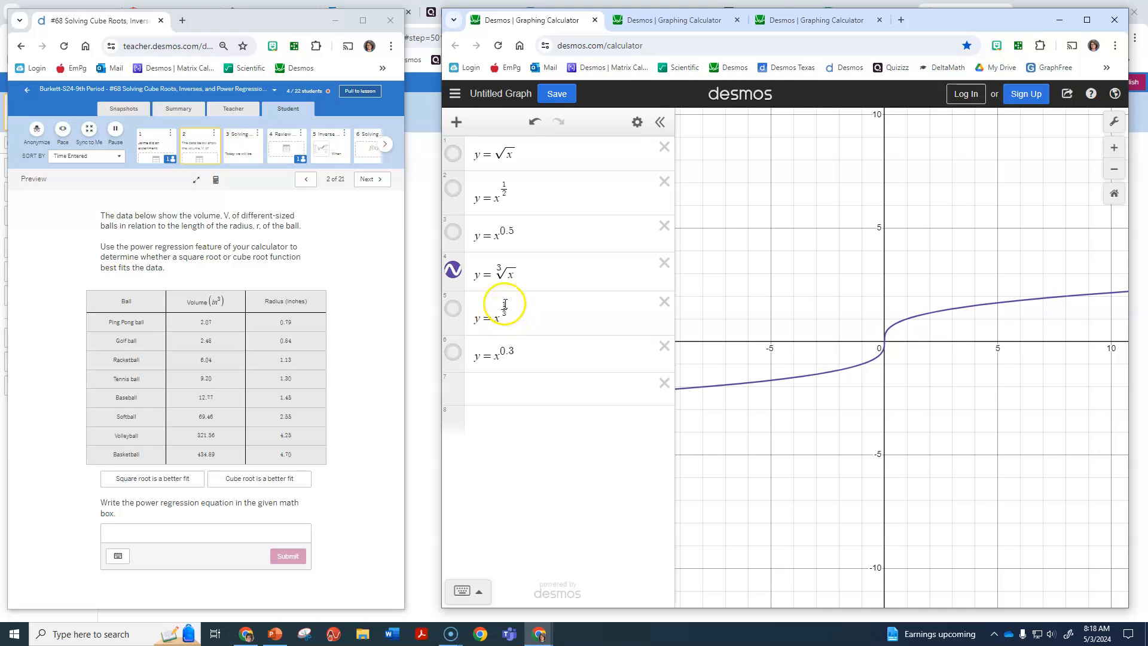
Repeatedly show and hide y = x^(1/3) over y = ∛x to compare them, and hide both graphs.
click(452, 308)
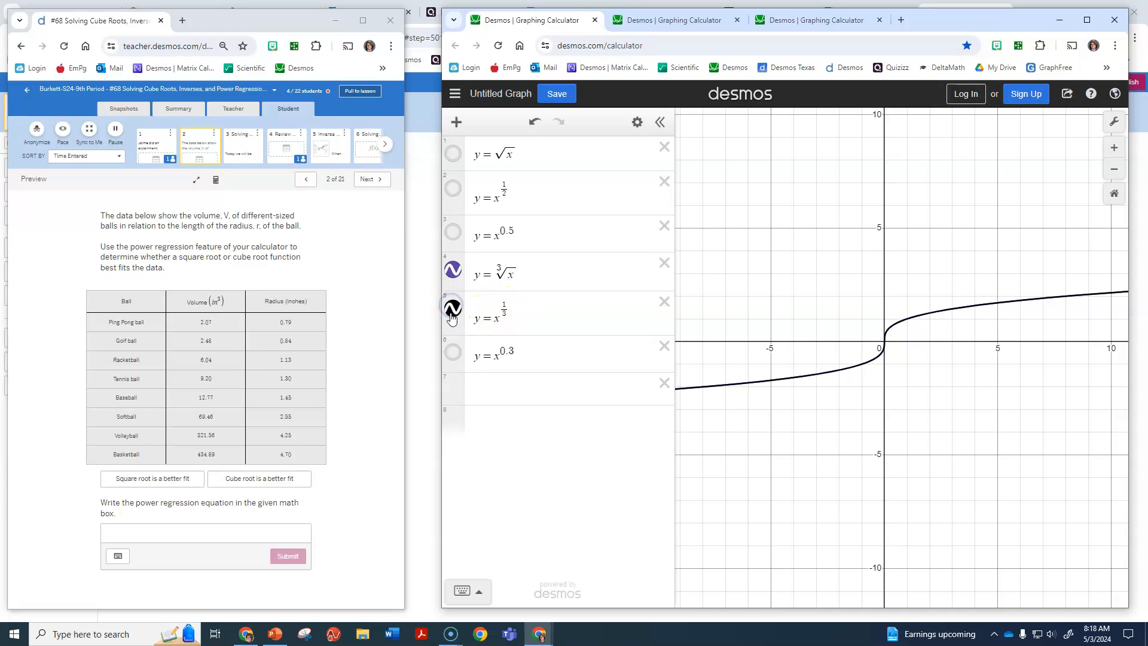
click(453, 309)
click(452, 308)
click(452, 308)
click(453, 308)
click(452, 308)
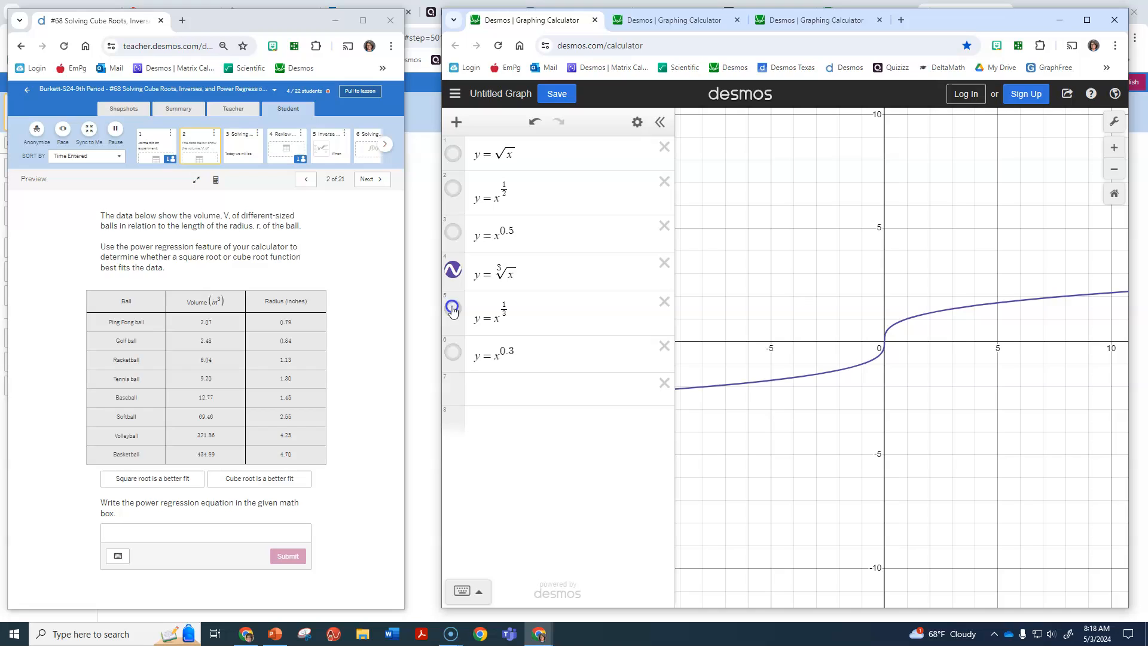
click(453, 272)
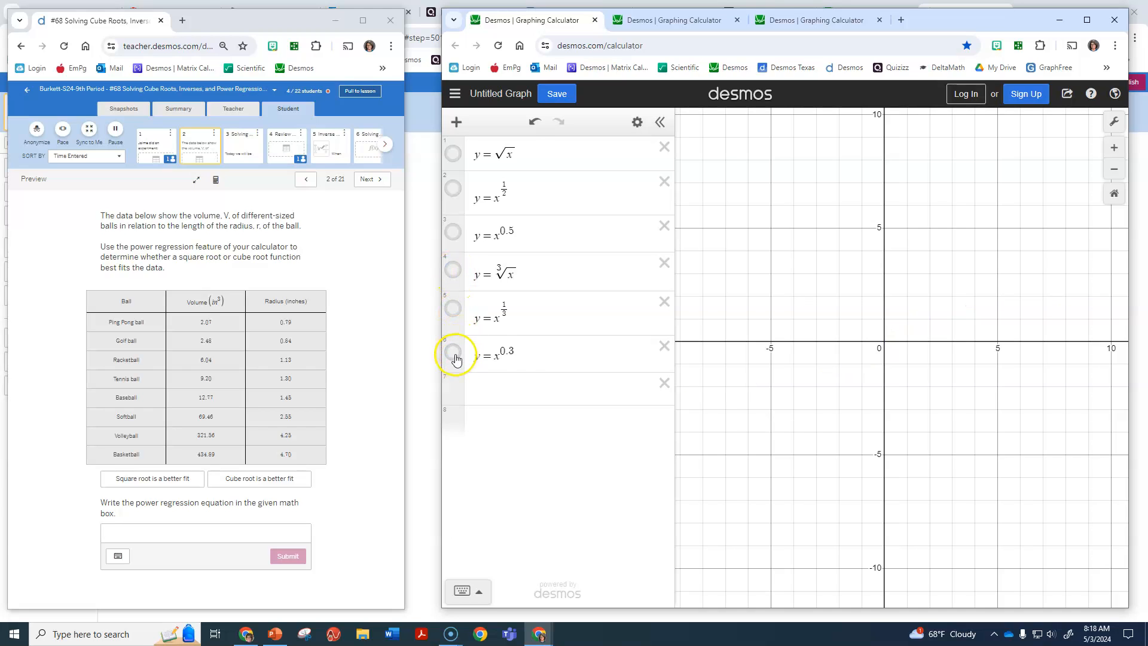
Evaluate 1/3 in the empty expression line as a decimal and as a fraction, and delete the line.
click(493, 389)
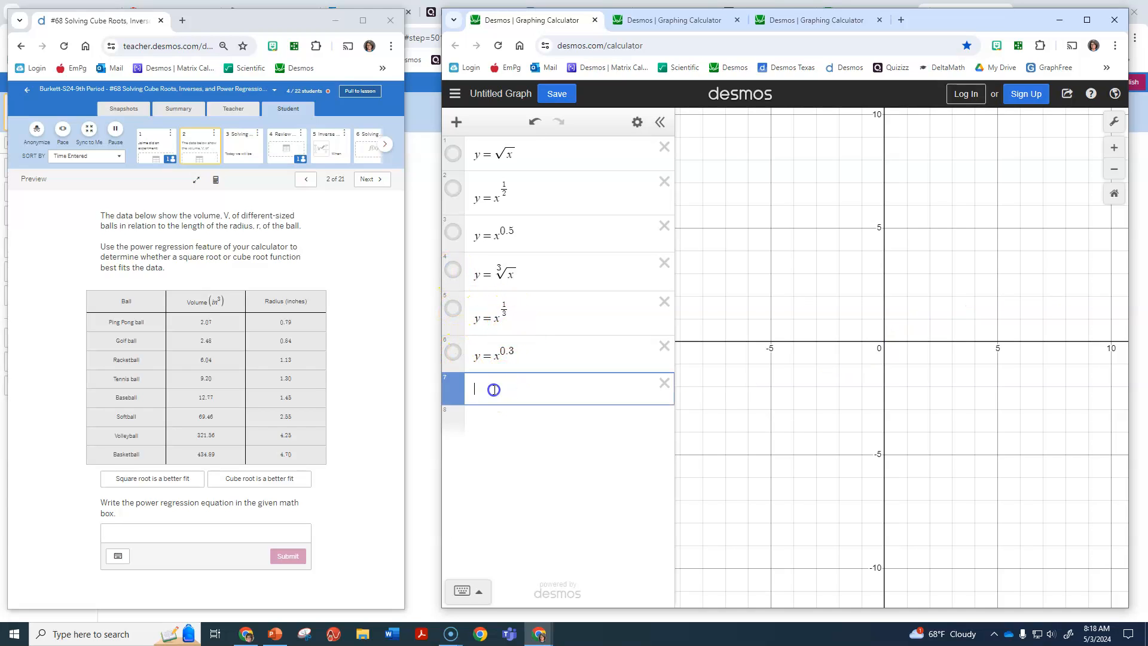
click(526, 399)
text(1/3)
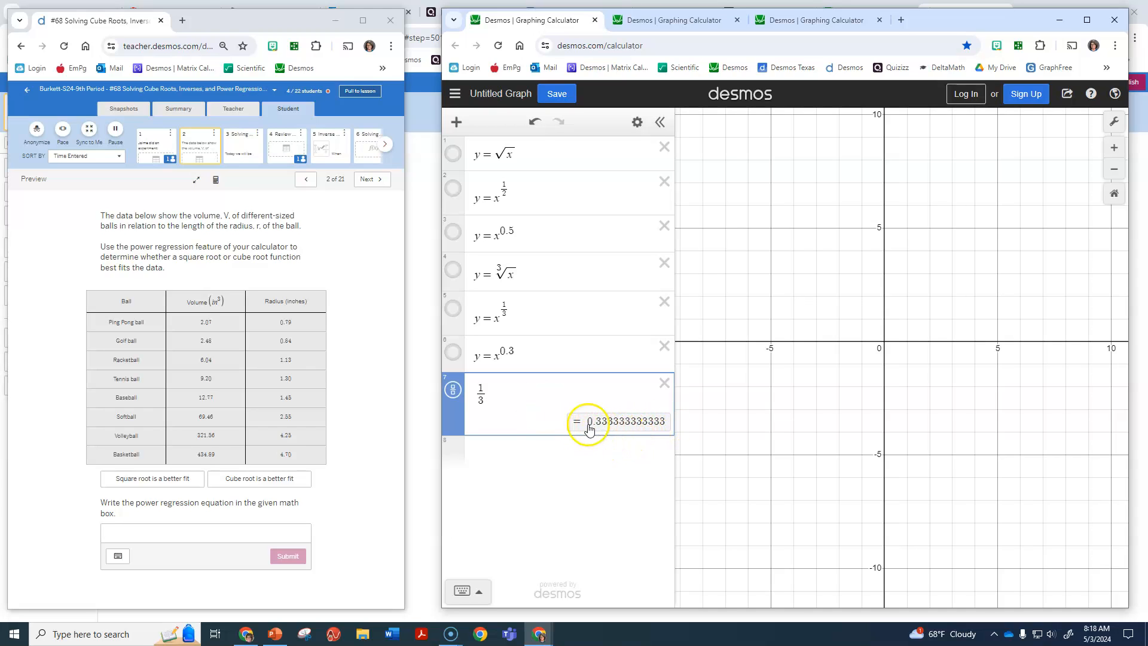
click(452, 389)
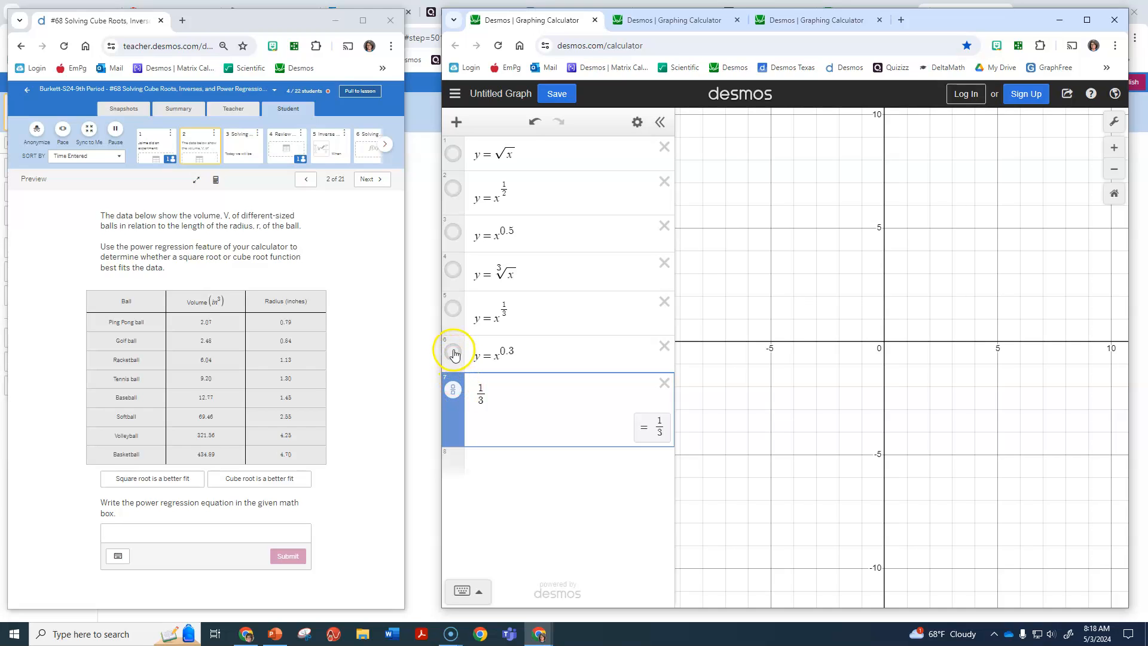
click(663, 383)
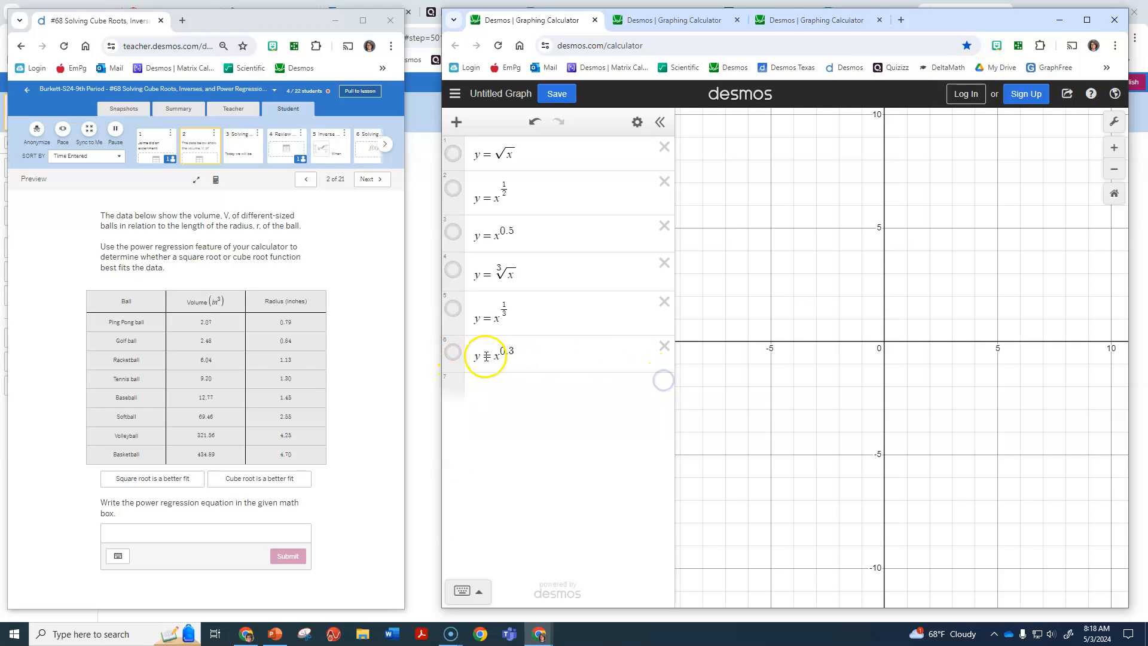
Show y = x^0.3 together with y = x^(1/3), and extend the decimal exponent to 0.333.
click(452, 354)
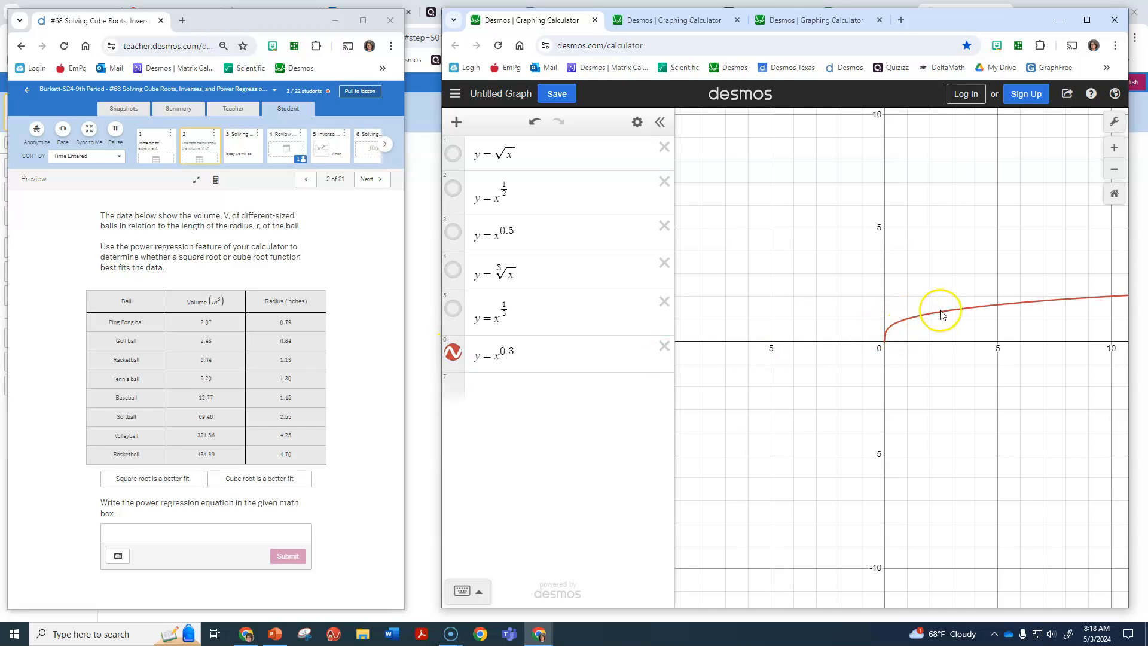
click(453, 308)
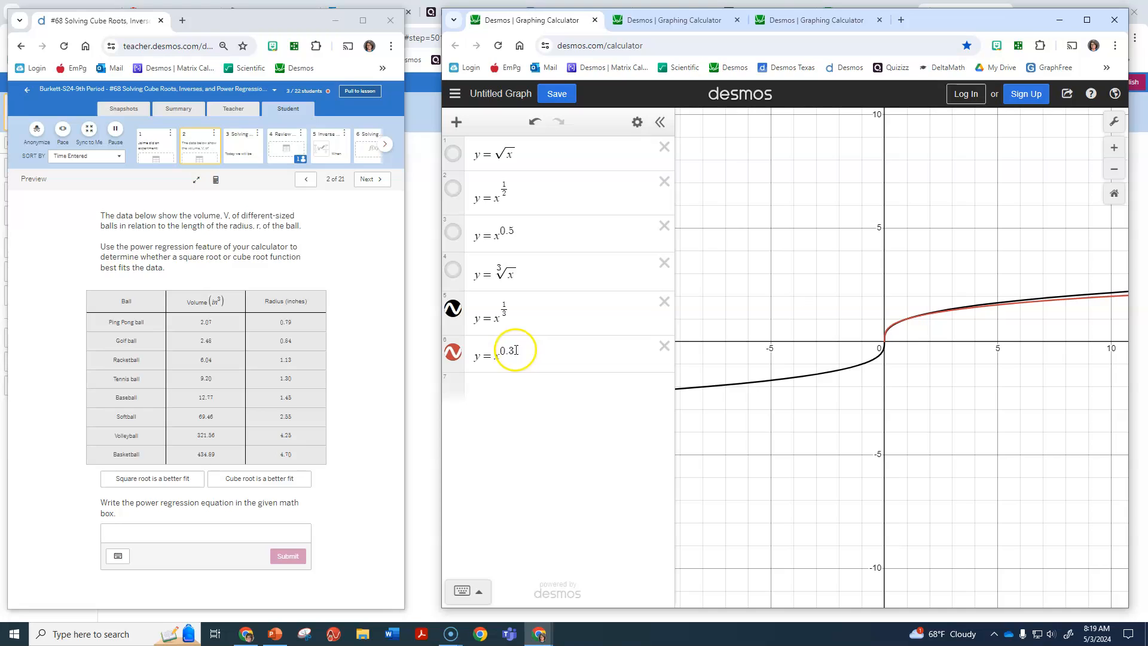
click(515, 350)
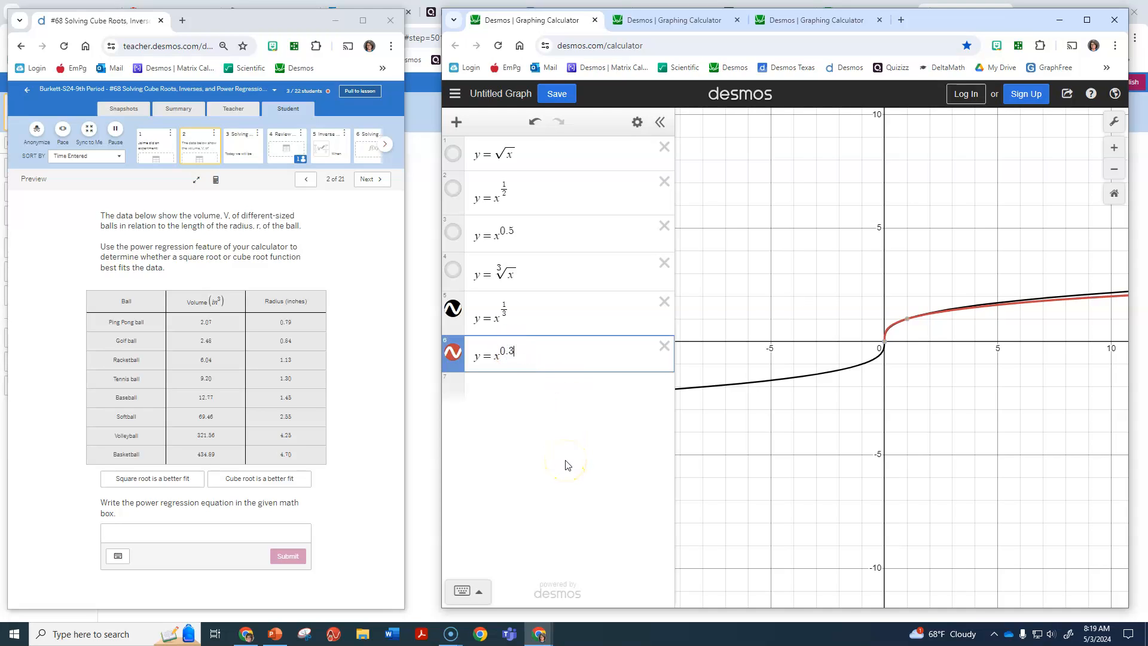
text(33)
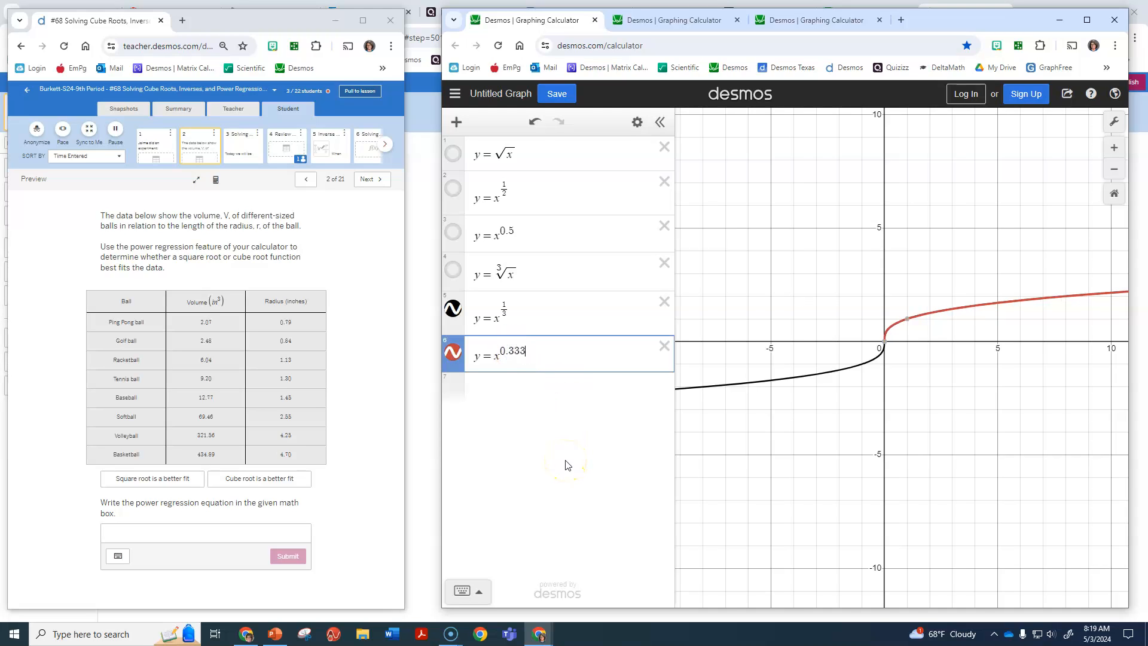
Hide y = x^(1/3) and lengthen the decimal exponent of the last equation to 0.3333333333333333.
click(453, 308)
text(3)
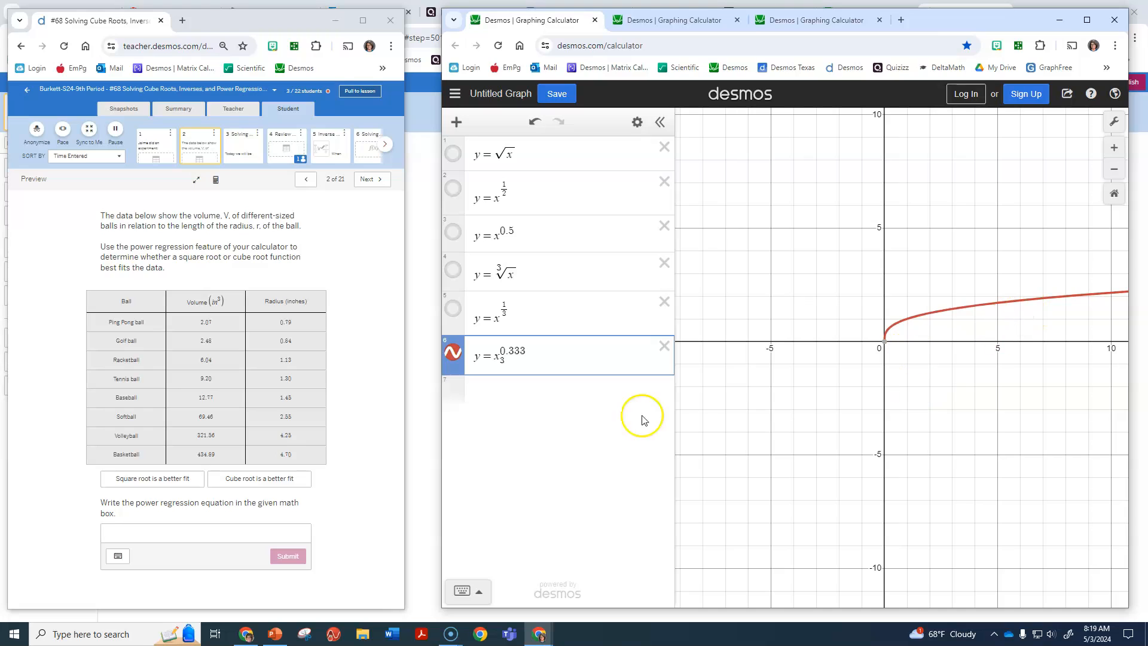
key(ctrl+z)
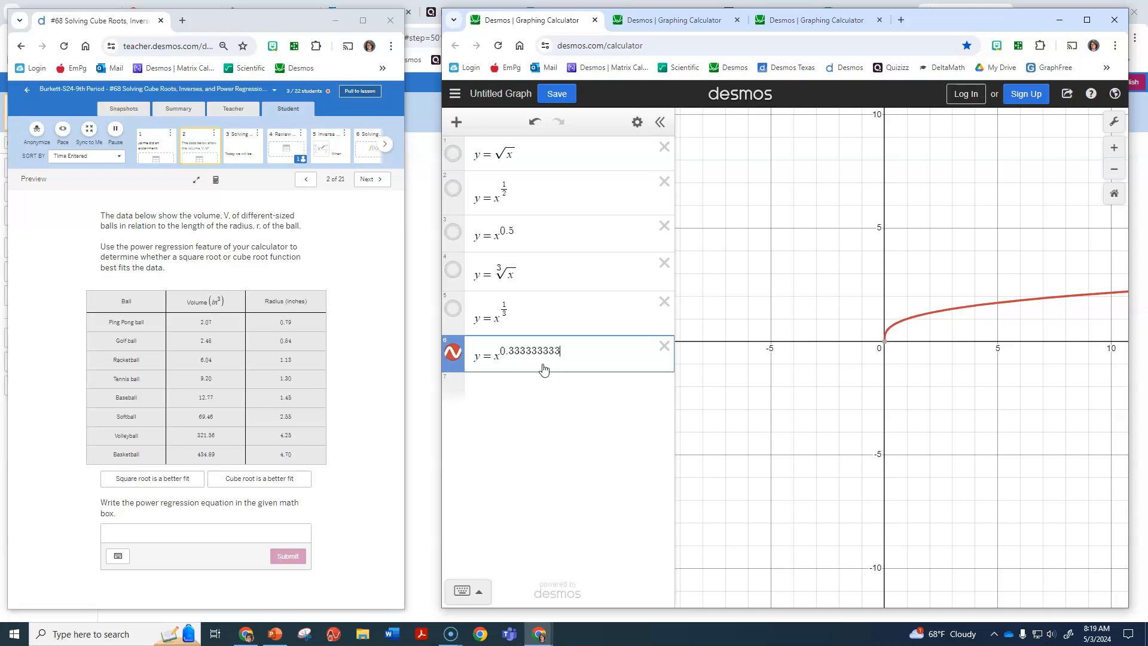
text(333333333)
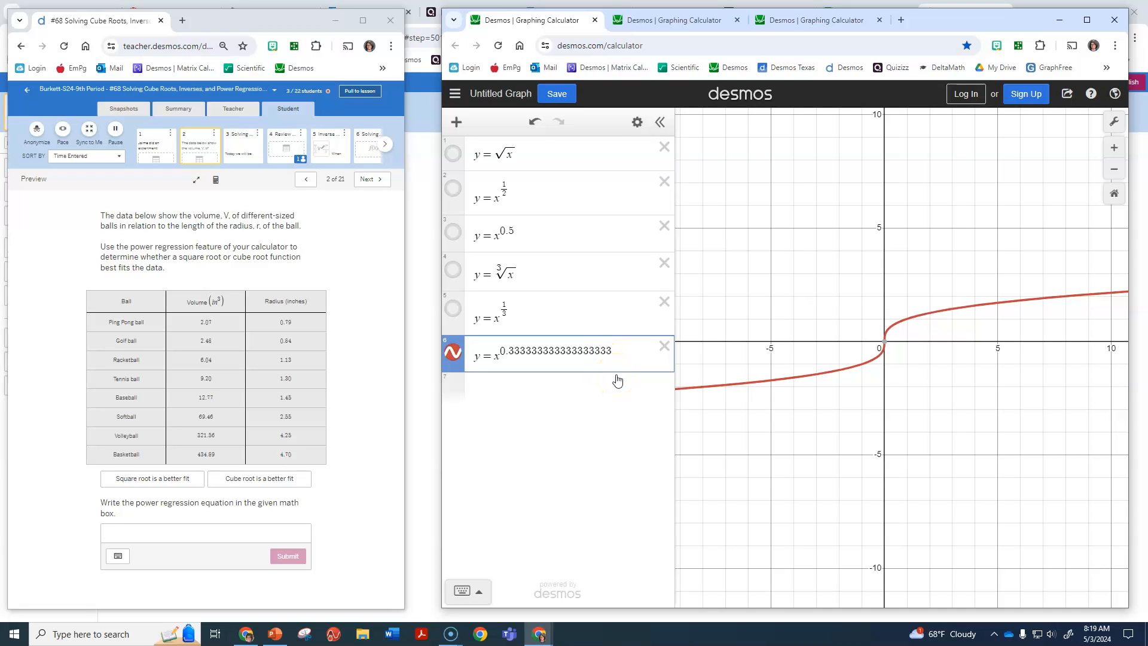
key(BackSpace)
key(BackSpace)
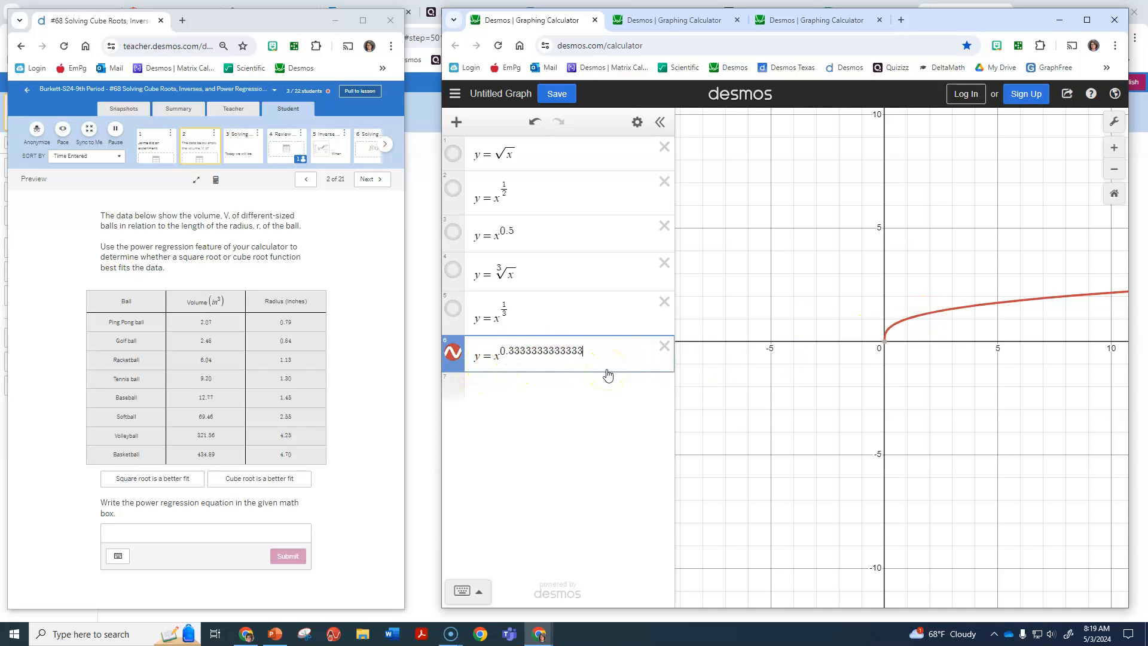
text(333)
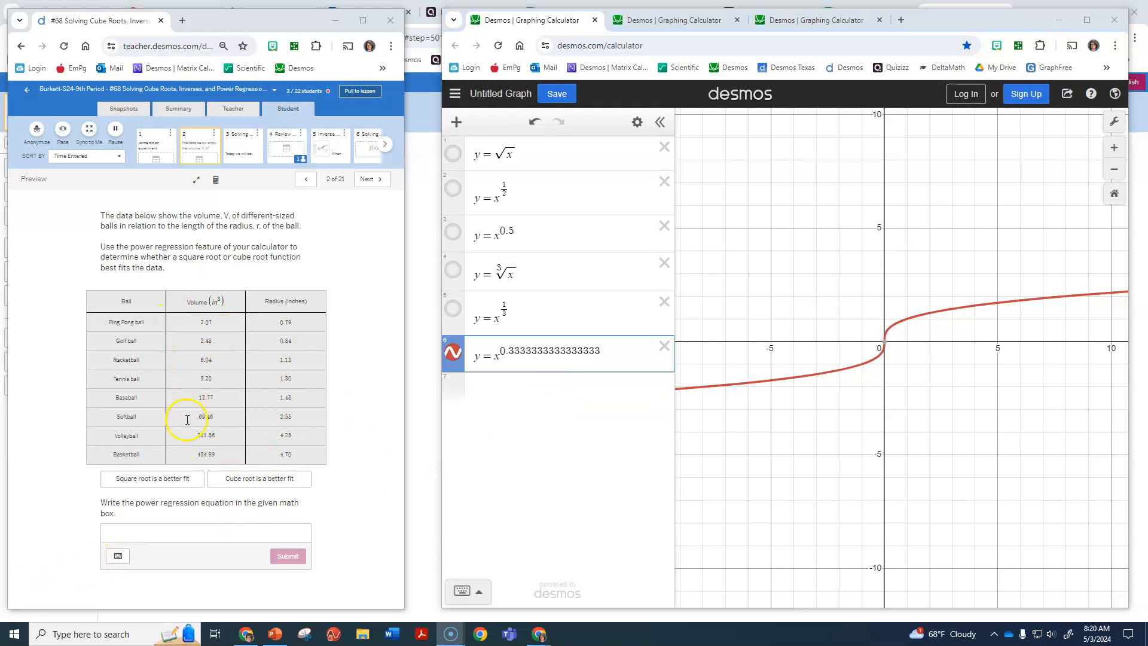
Switch to the graph with the ball data regression and add the equation y = .62x^(1/3) below it.
click(663, 21)
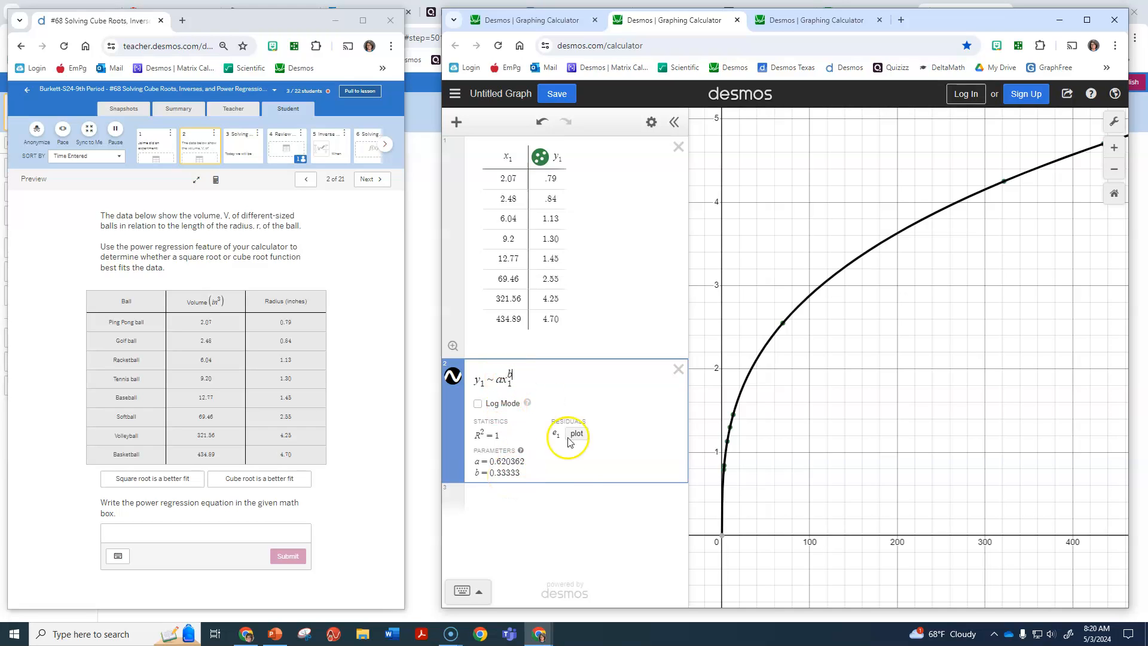
click(483, 501)
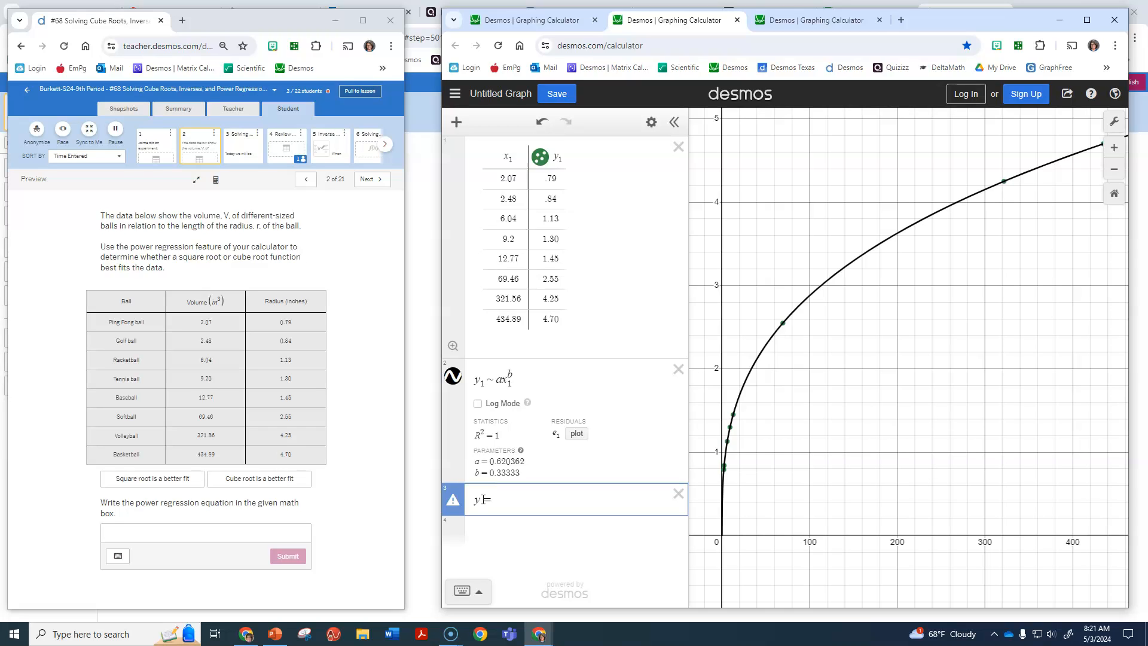
text(y=.62)
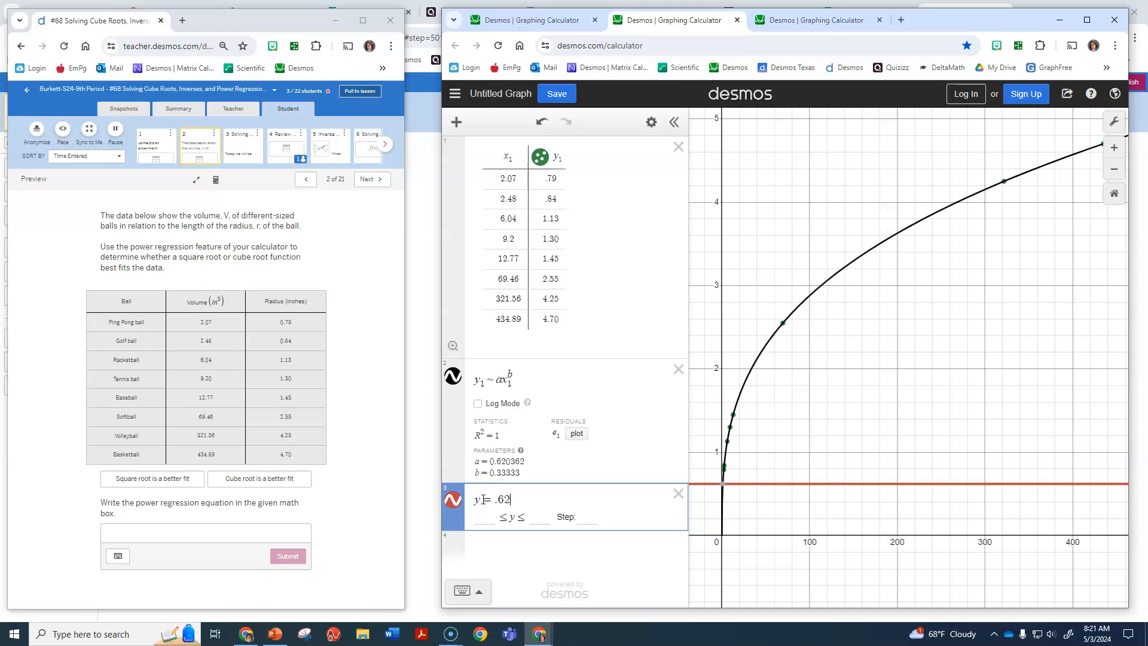
text(x)
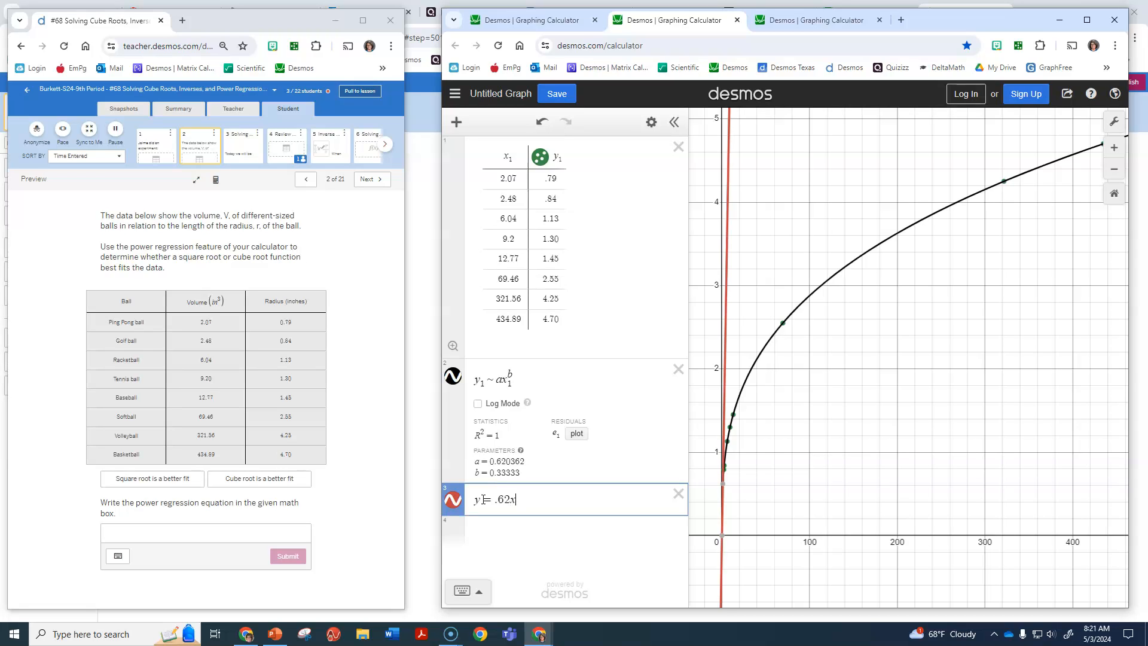
text(^()
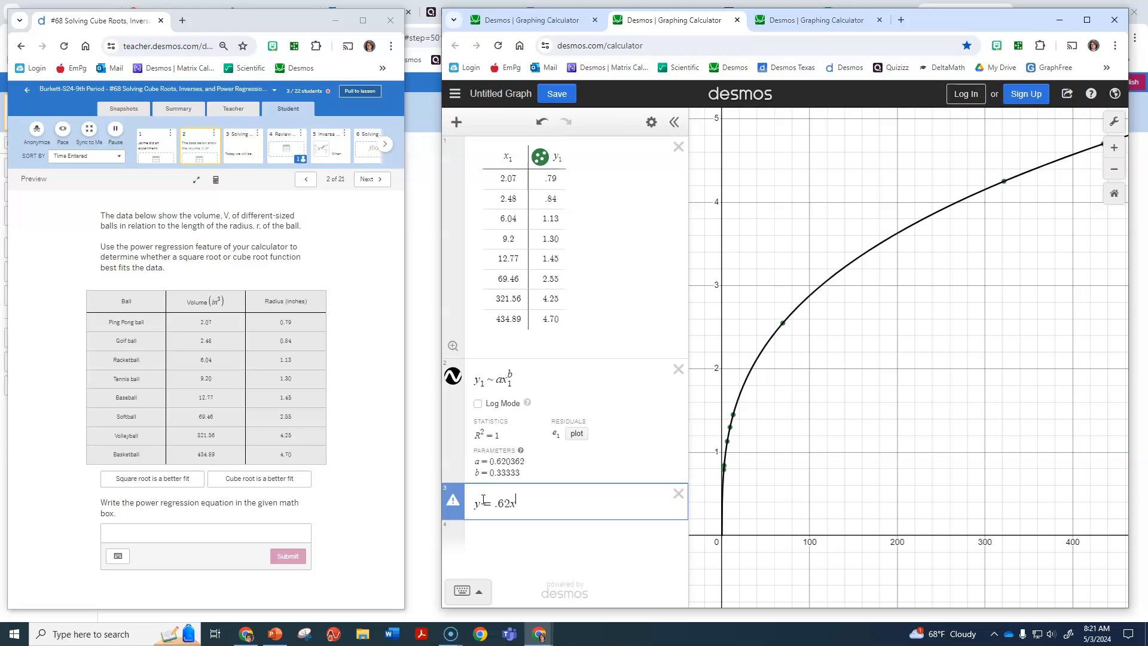
text(1/3)
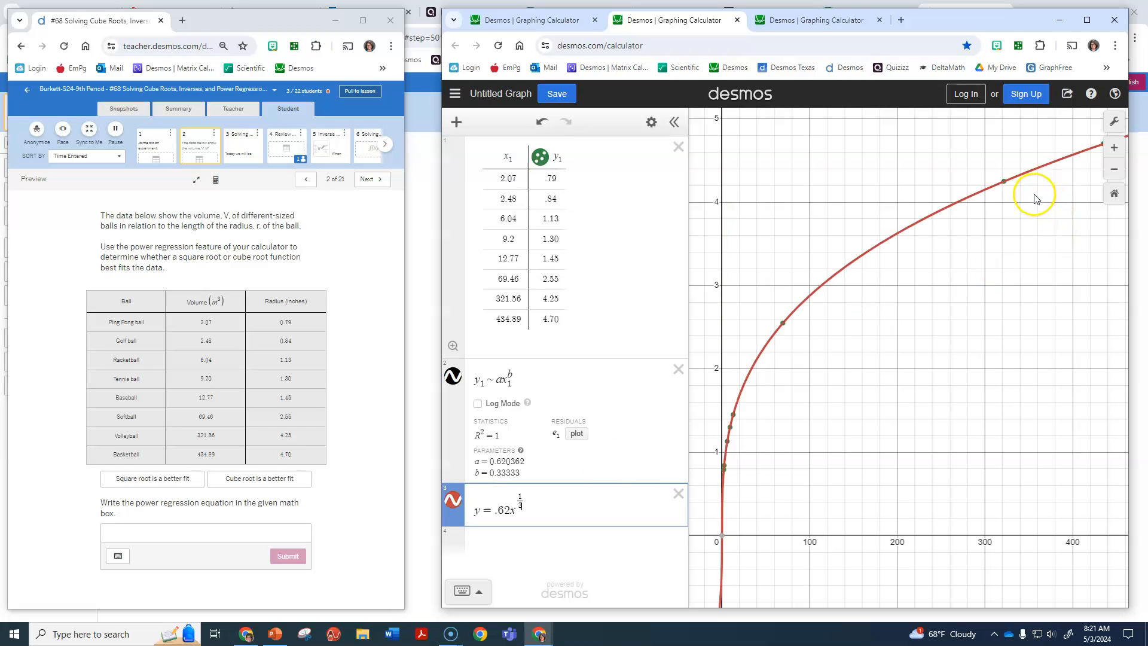
Compare the y = .62x^(1/3) curve with the regression curve by toggling its visibility, leaving it hidden.
click(450, 501)
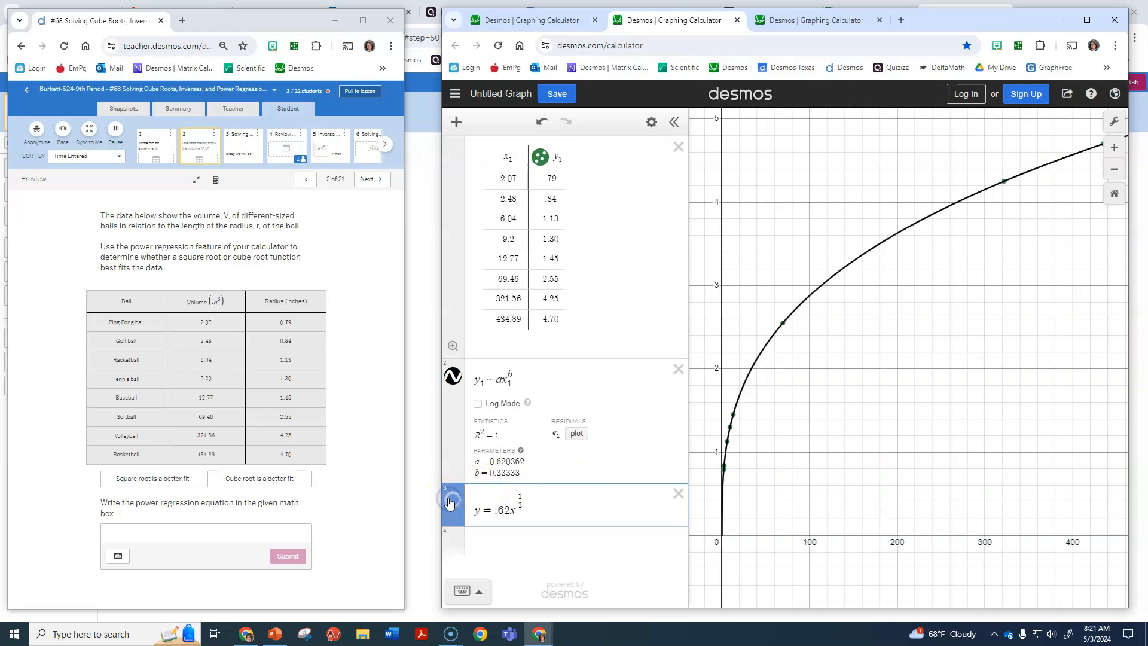
click(450, 501)
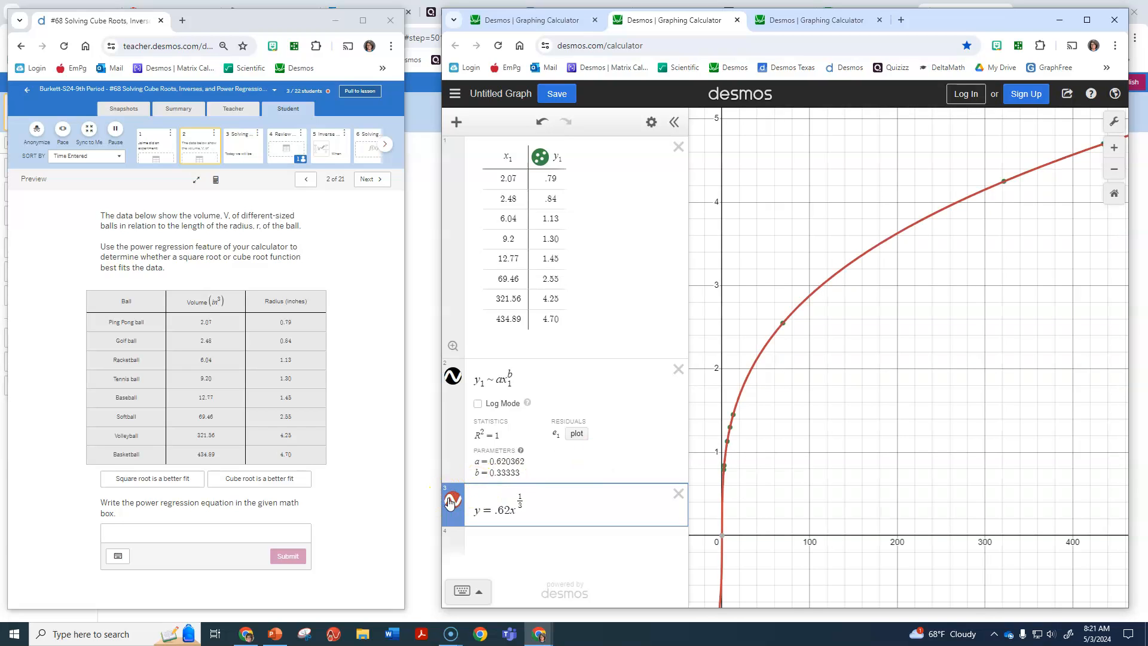
click(450, 501)
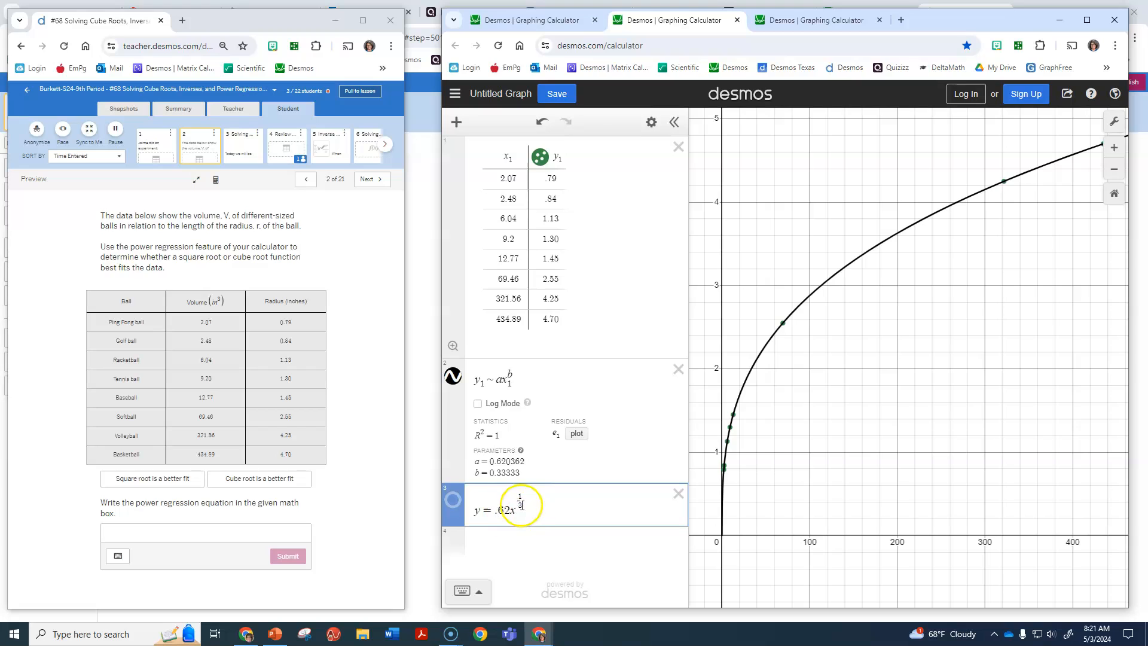
Highlight the regression's b parameter value and switch to the third graph with its five-point data table.
click(278, 482)
drag(496, 472, 513, 474)
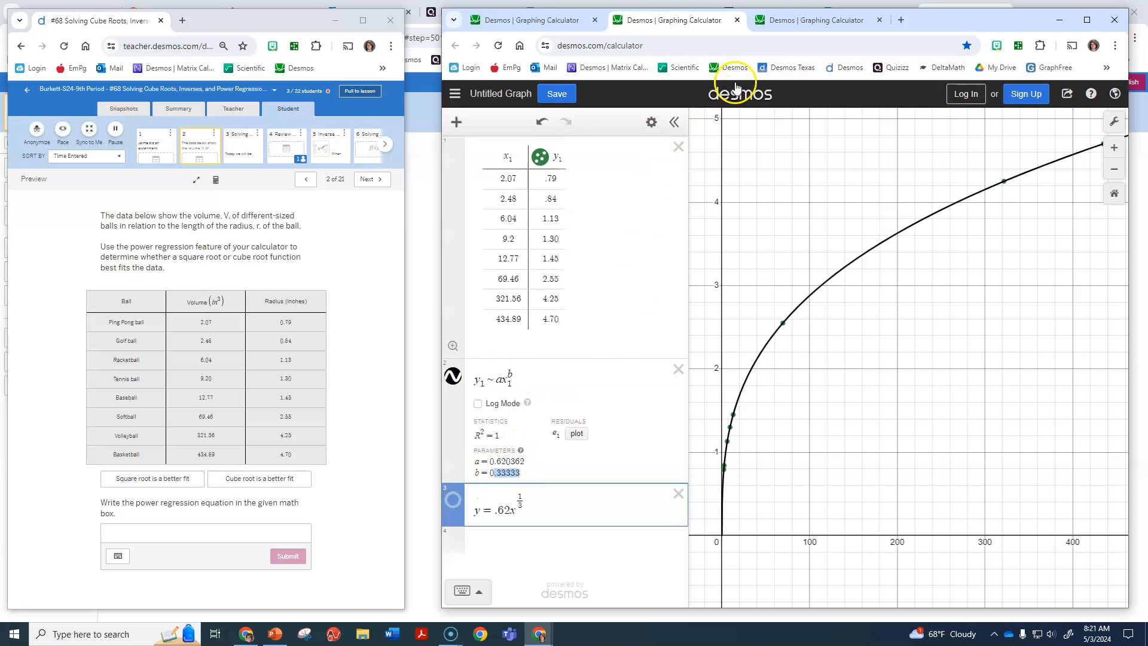
click(800, 27)
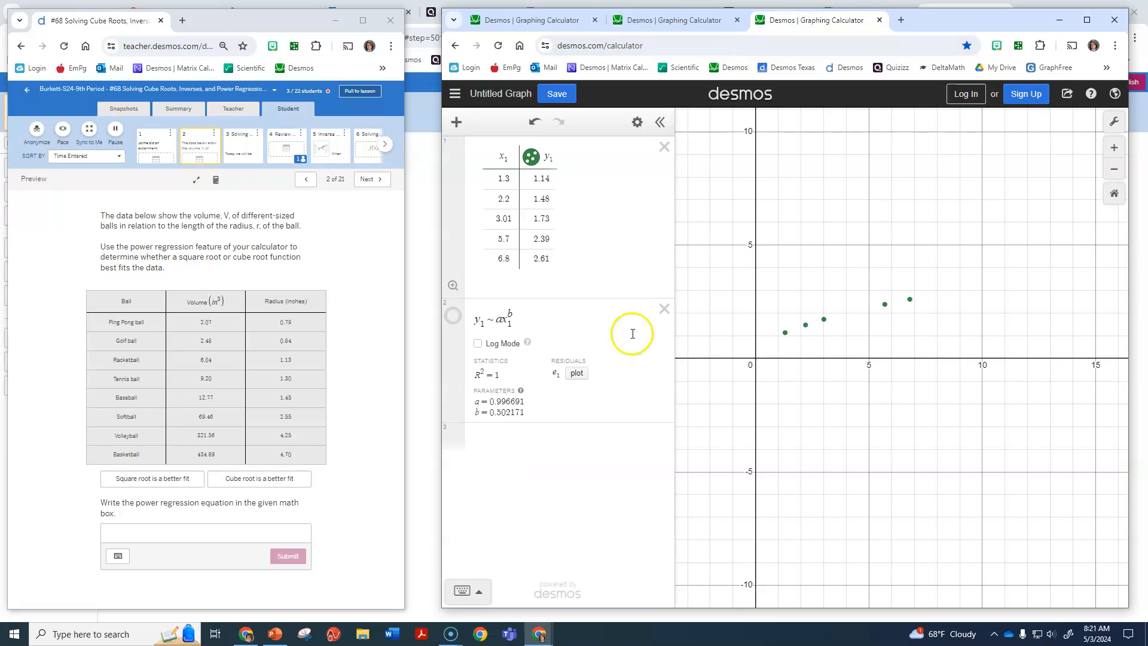